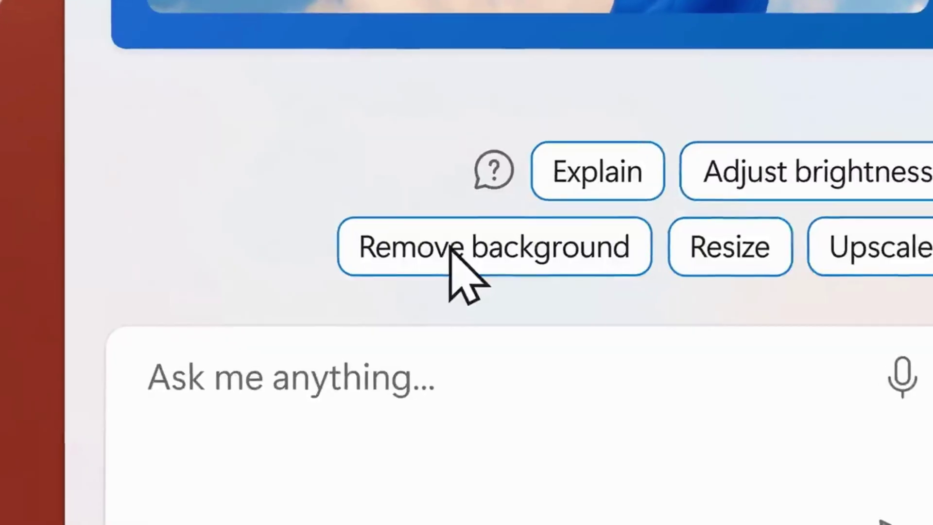
# Step: Pick the 'Remove background' suggestion to strip the photo's background
pyautogui.click(399, 350)
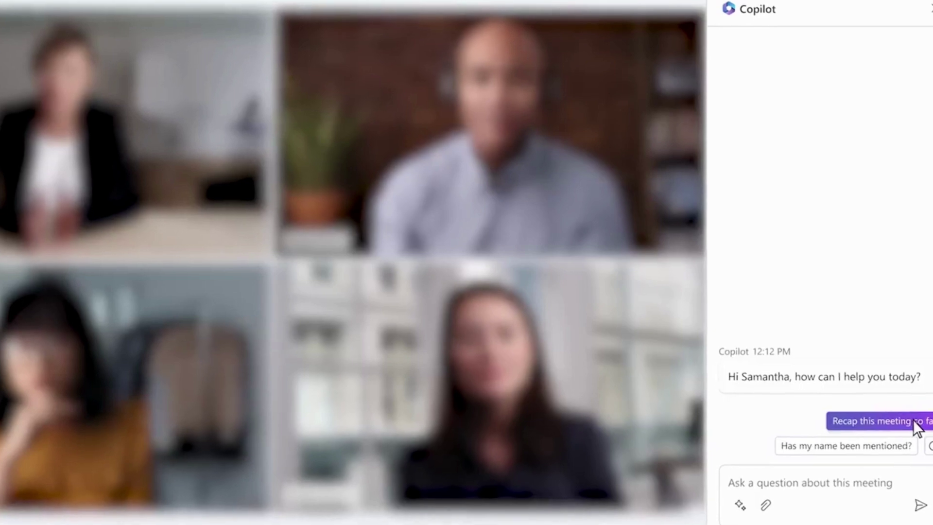
# Step: Ask Teams Copilot to 'Recap this meeting so far' for a bulleted summary
pyautogui.click(916, 427)
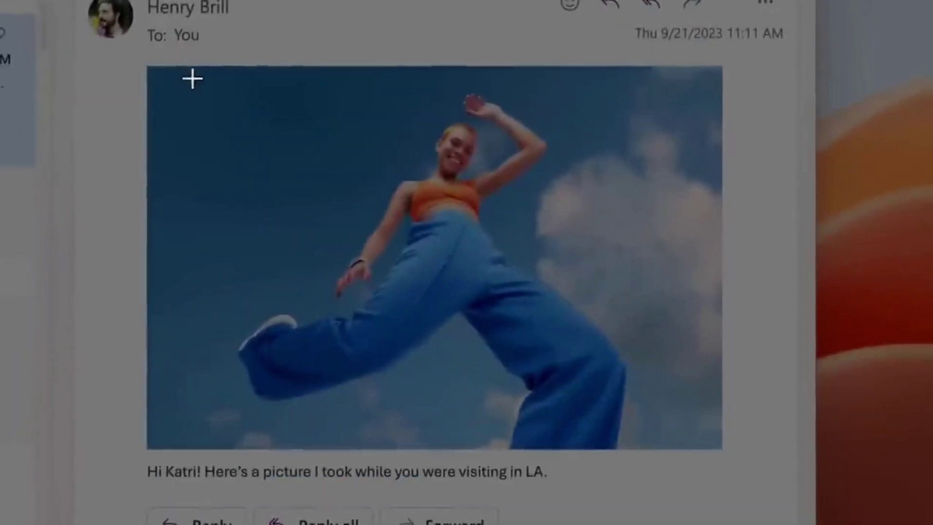
# Step: Snip the emailed photo, remove its background, and request a vacation Instagram reel
pyautogui.moveTo(193, 79); pyautogui.dragTo(625, 401)
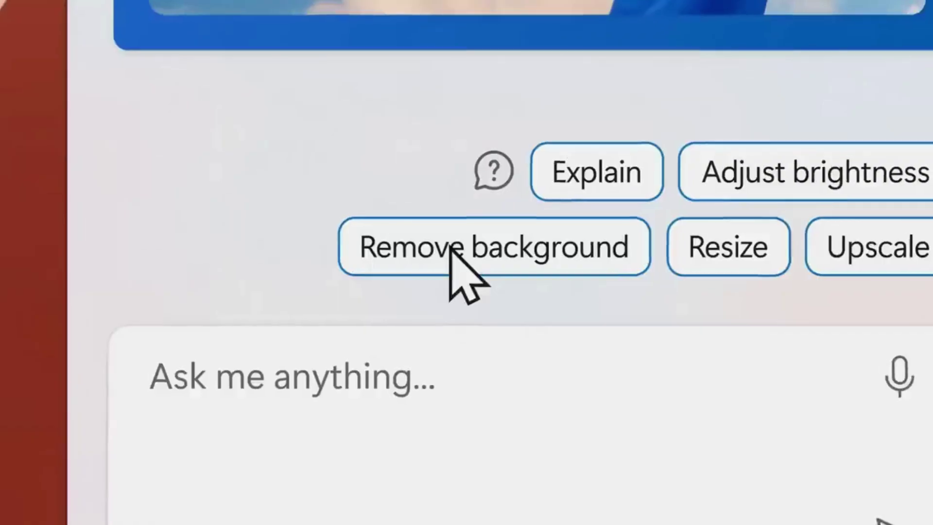
pyautogui.click(395, 352)
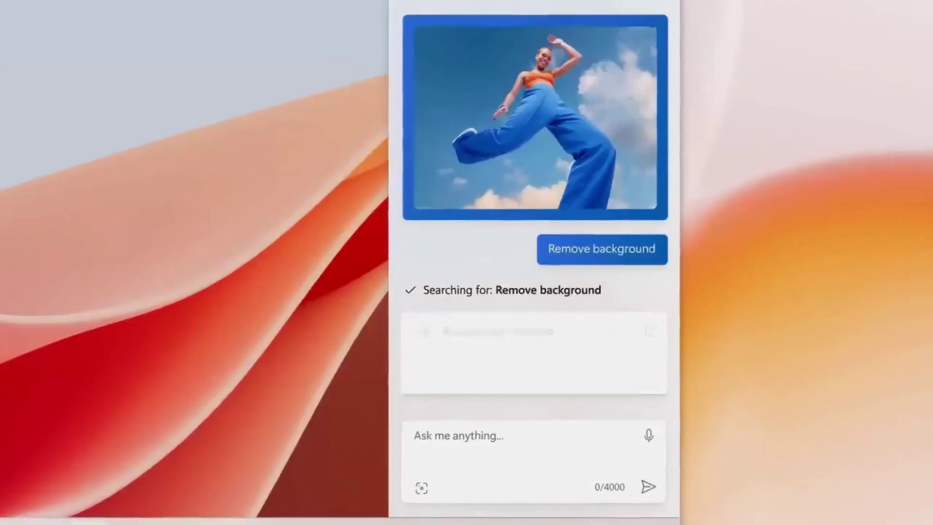
pyautogui.write('Create an Inst')
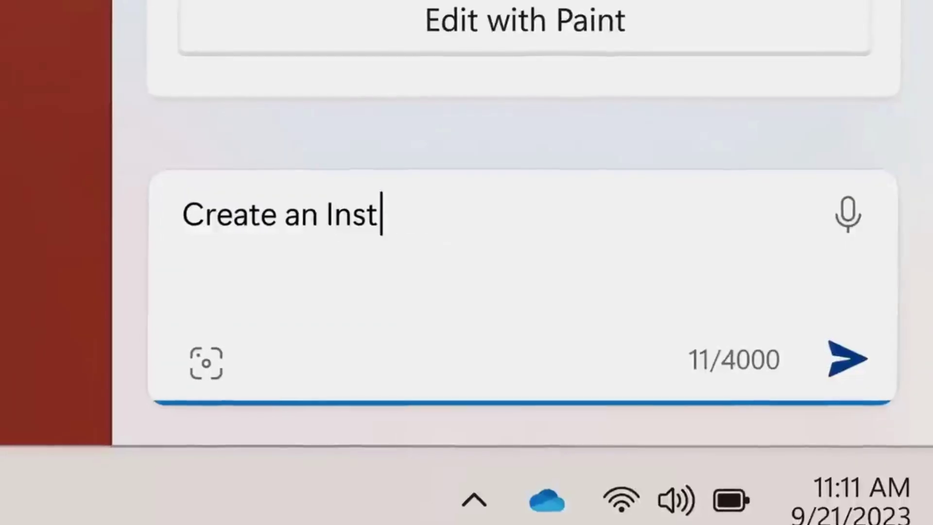
pyautogui.write('agram reel with photos from my vacation')
pyautogui.press('Return')
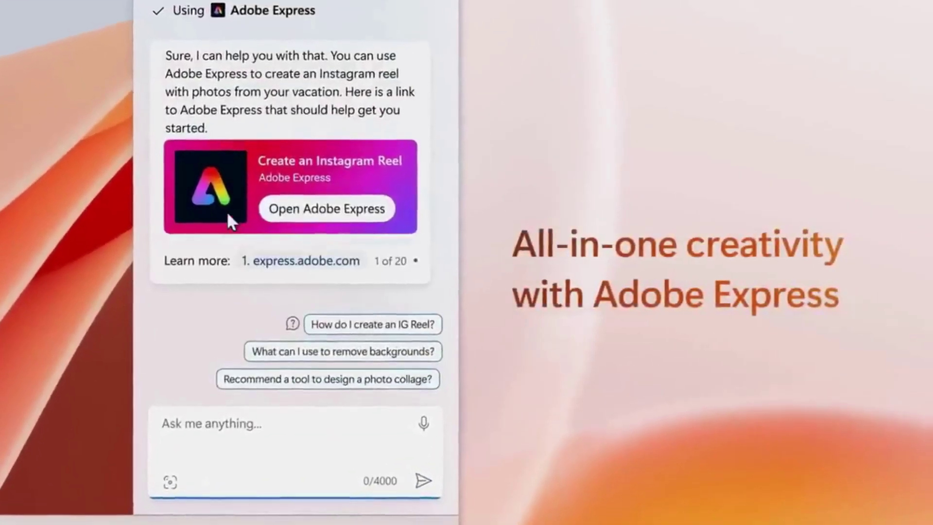
# Step: Launch Adobe Express from the 'Create an Instagram Reel' card
pyautogui.click(227, 210)
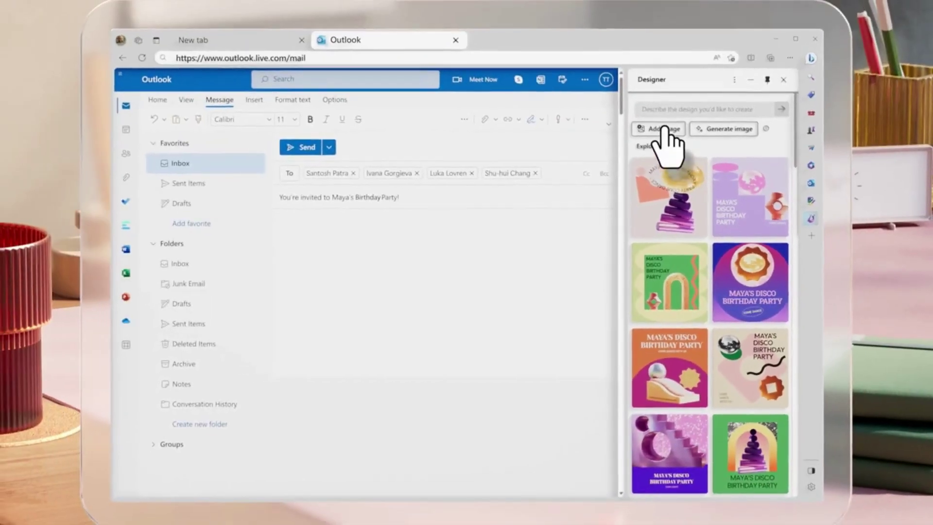
# Step: Bring up the image file picker via 'Add image' in the Designer sidebar
pyautogui.click(660, 129)
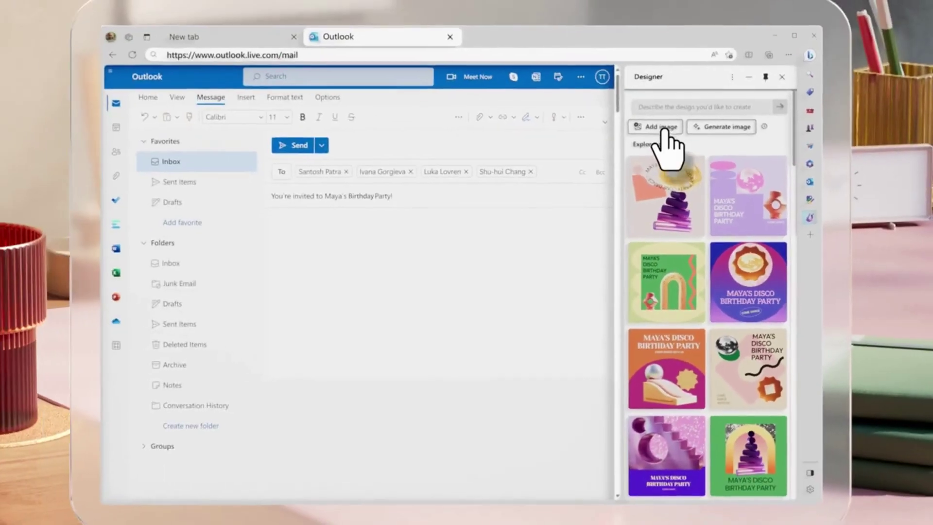
pyautogui.click(661, 130)
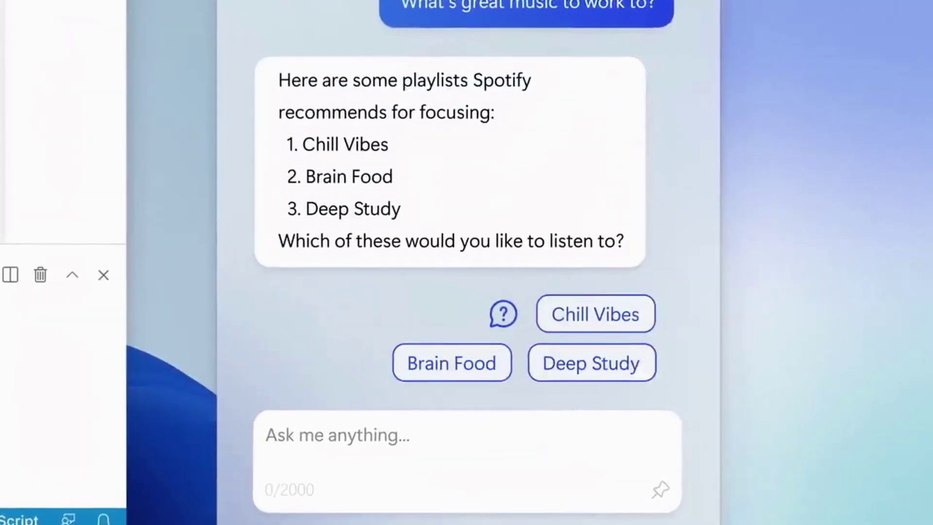
# Step: Play the 'Chill Vibes' Spotify playlist from Copilot's suggestions
pyautogui.click(597, 326)
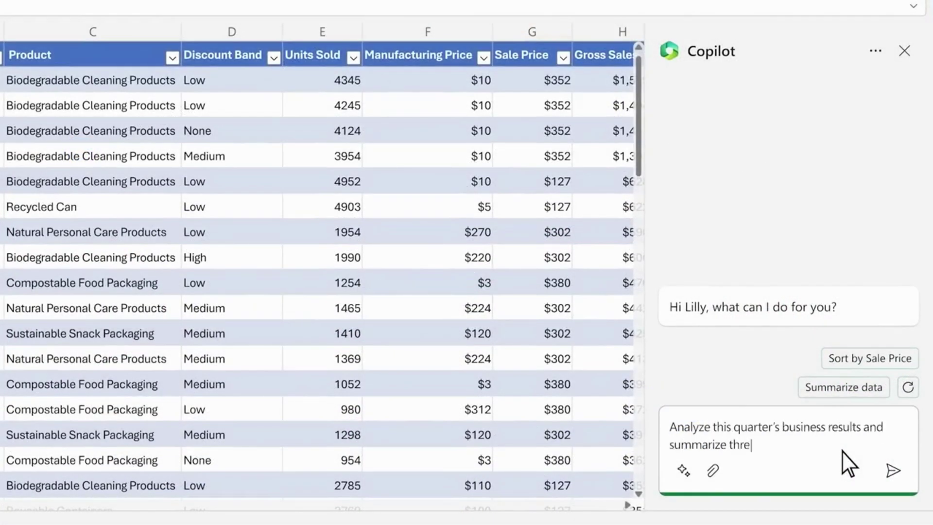
# Step: Send the quarterly business-results analysis prompt to Excel Copilot
pyautogui.click(891, 471)
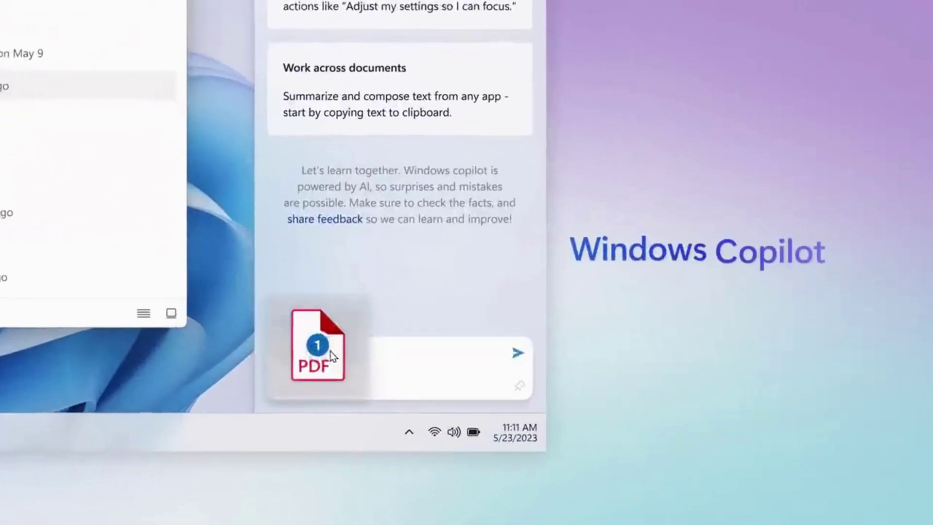
# Step: Drop the Contoso Business Plan file into the chat and choose Summarize
pyautogui.moveTo(319, 294); pyautogui.dragTo(707, 407)
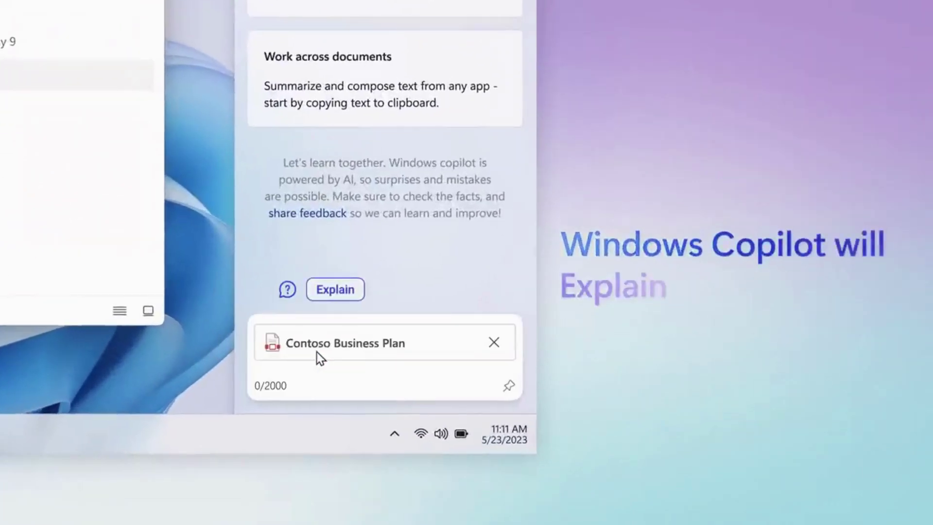
pyautogui.click(479, 290)
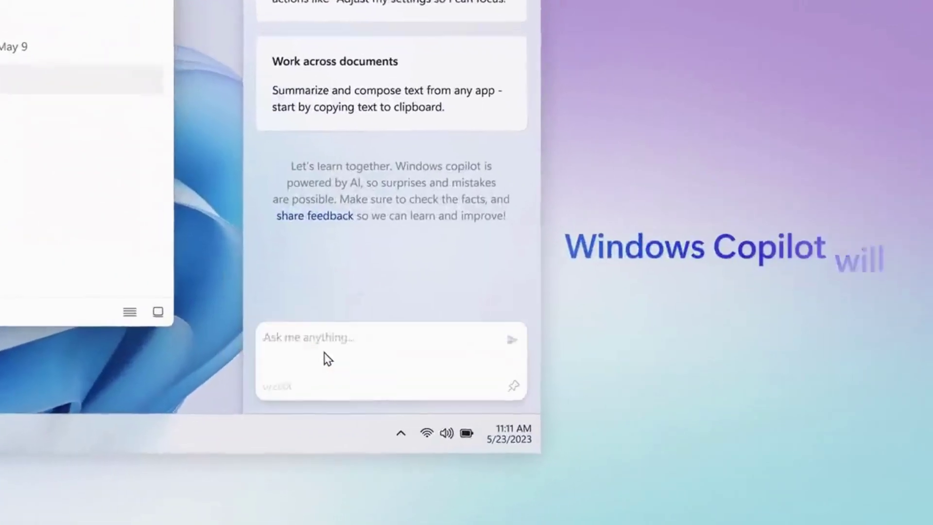
# Step: Drag Contoso Business Plan from Explorer Favorites into the Copilot pane for summarizing
pyautogui.moveTo(319, 293); pyautogui.dragTo(685, 408)
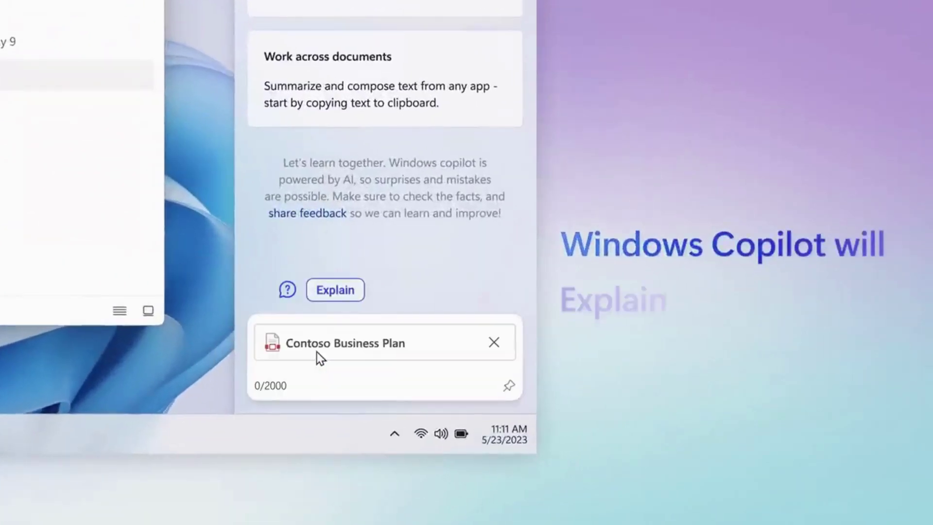
pyautogui.click(476, 293)
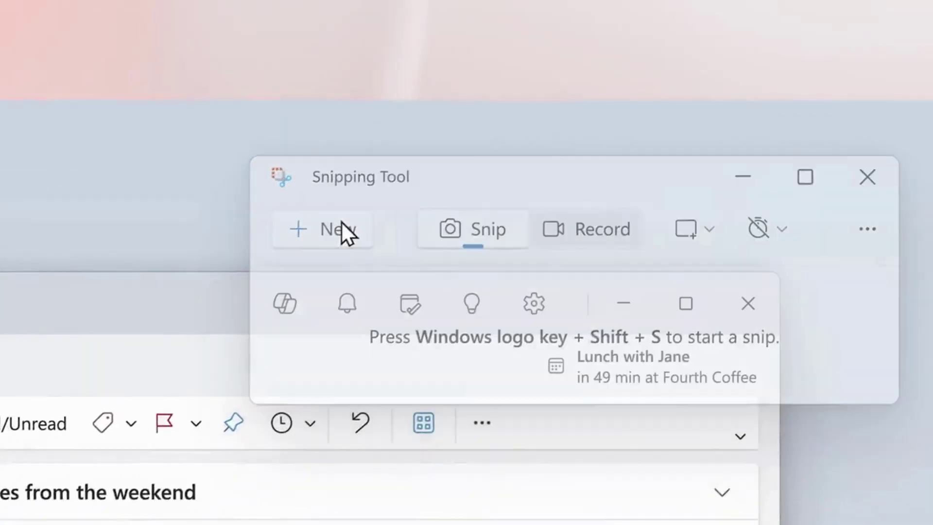
# Step: Snip the email photo with the Snipping Tool and choose 'Remove background'
pyautogui.click(340, 221)
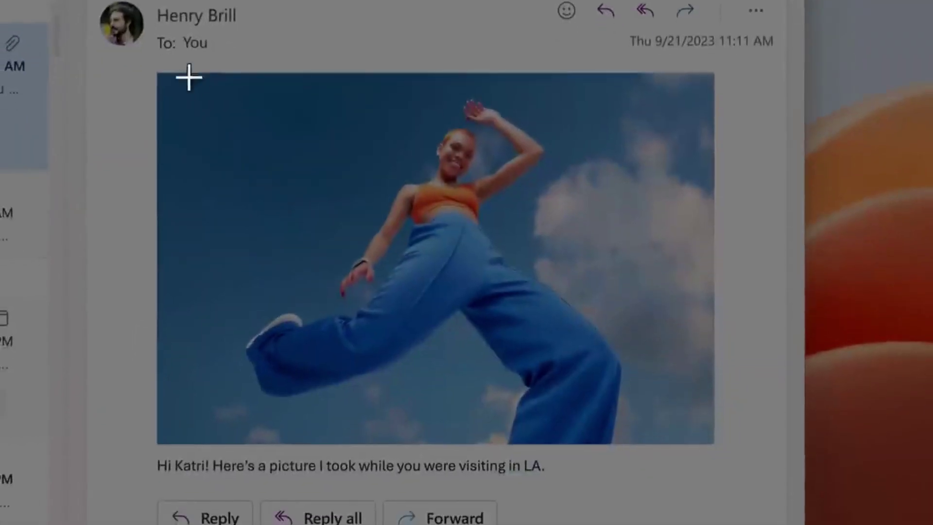
pyautogui.moveTo(199, 83); pyautogui.dragTo(656, 411)
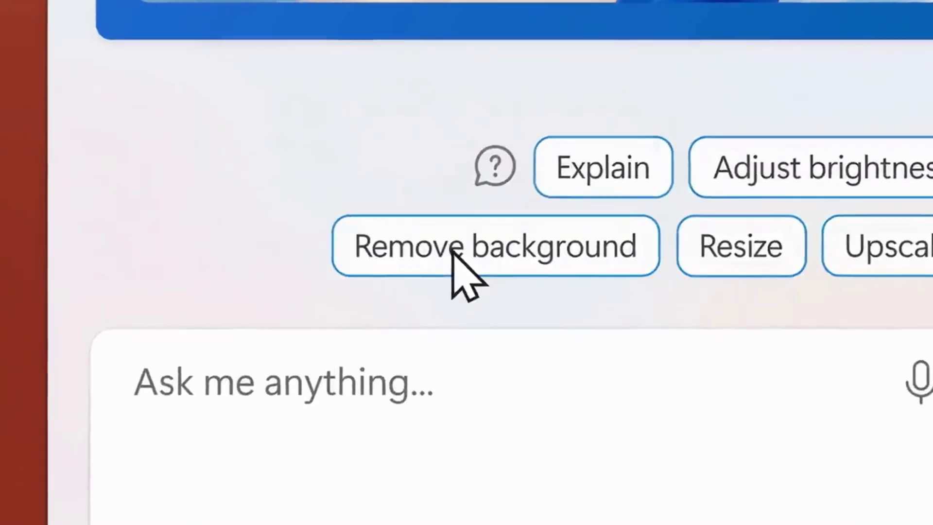
pyautogui.click(452, 250)
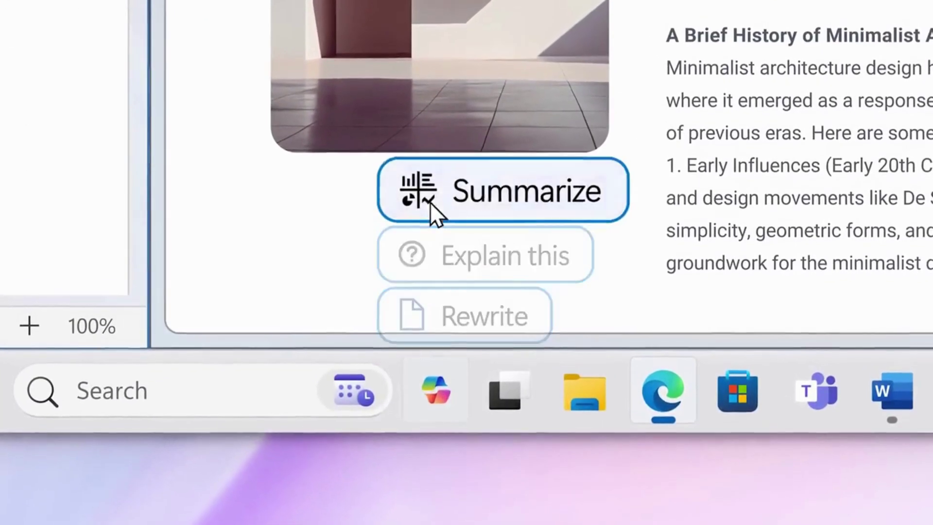
# Step: Summarize the minimalist architecture article with Copilot and open a drafting box beside the text
pyautogui.click(431, 209)
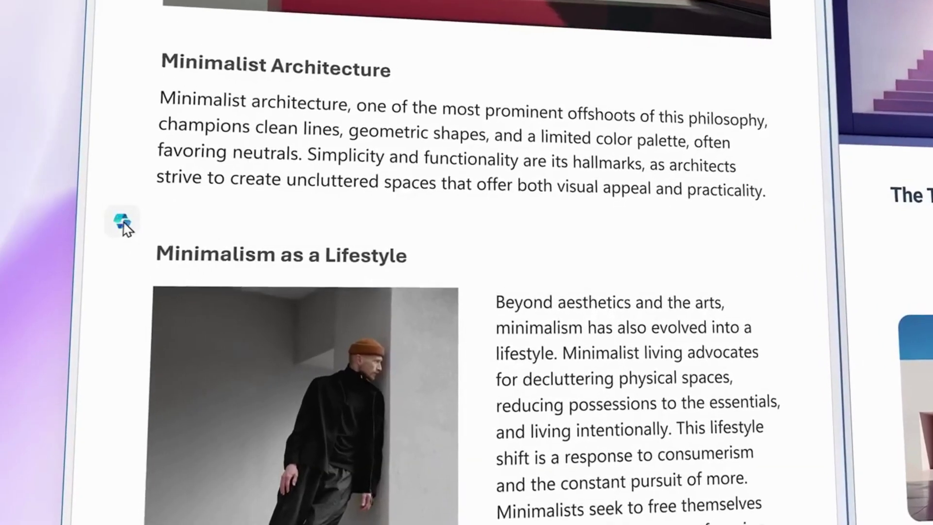
pyautogui.click(132, 221)
pyautogui.write('Write a paragraph about minimalistic architecture')
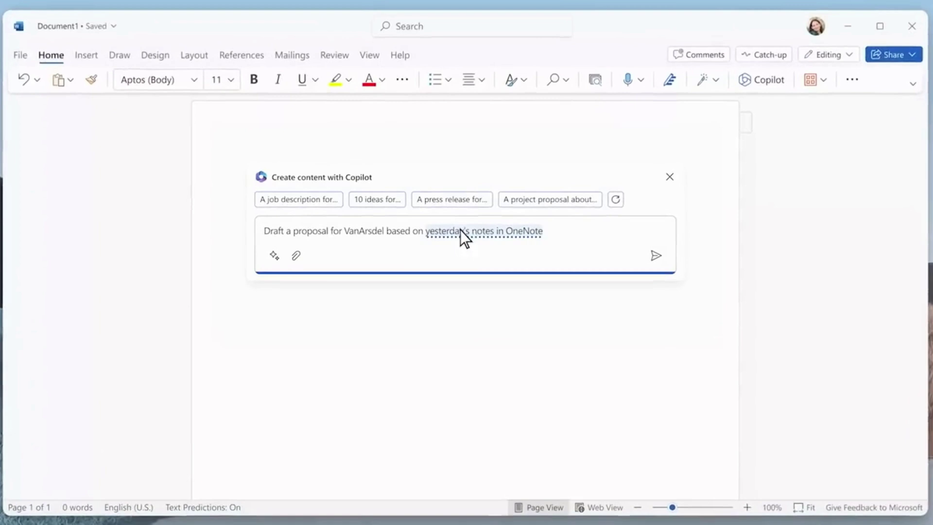
# Step: Reference VanArsdel Meeting notes and Product Roadmap in the proposal prompt, then send it to Copilot
pyautogui.click(464, 227)
pyautogui.click(513, 190)
pyautogui.write('and include p')
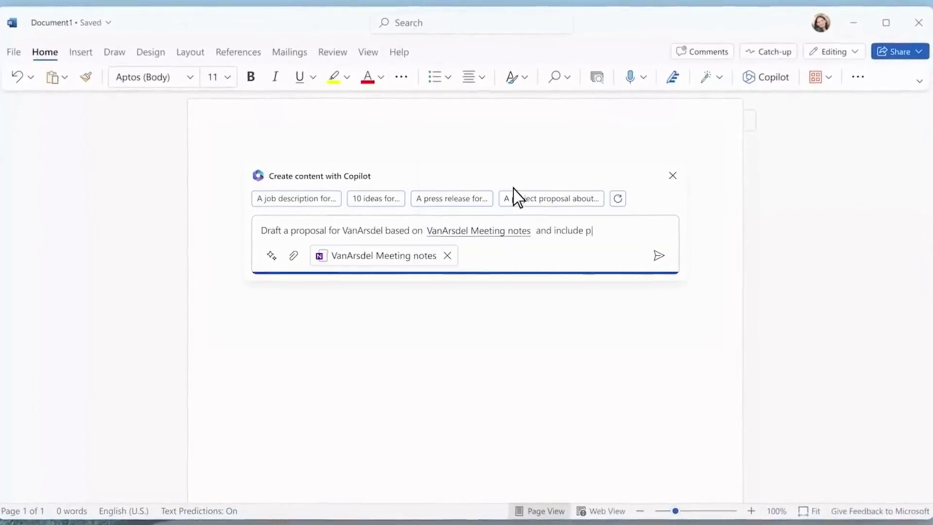
pyautogui.write('roduct offers from @roadmap')
pyautogui.press('Return')
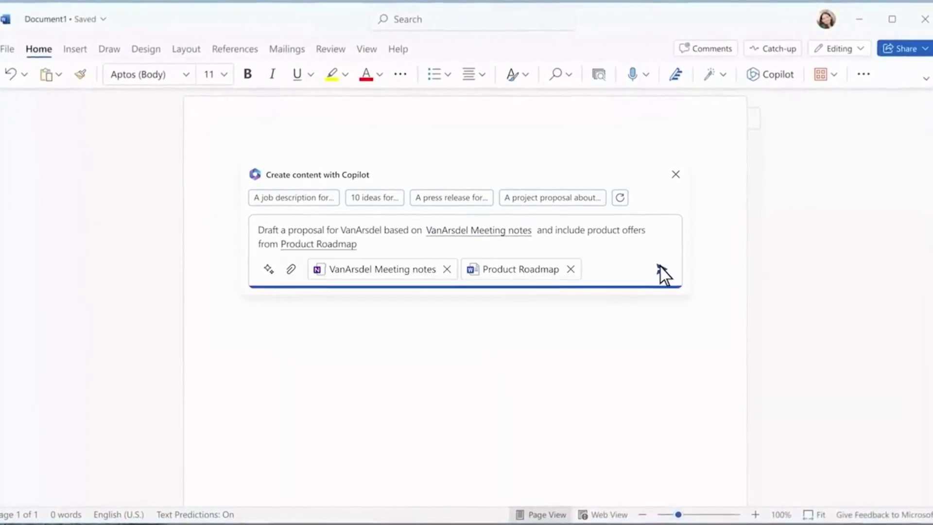
pyautogui.click(661, 269)
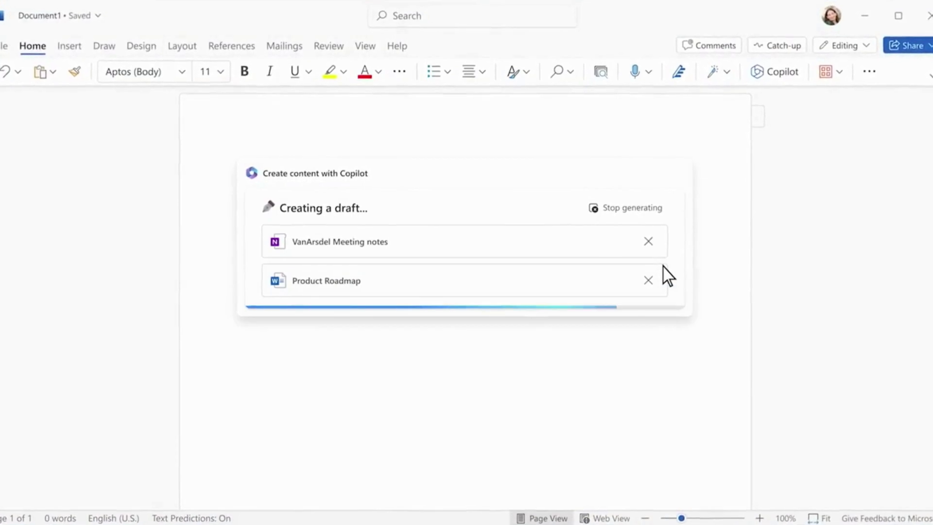